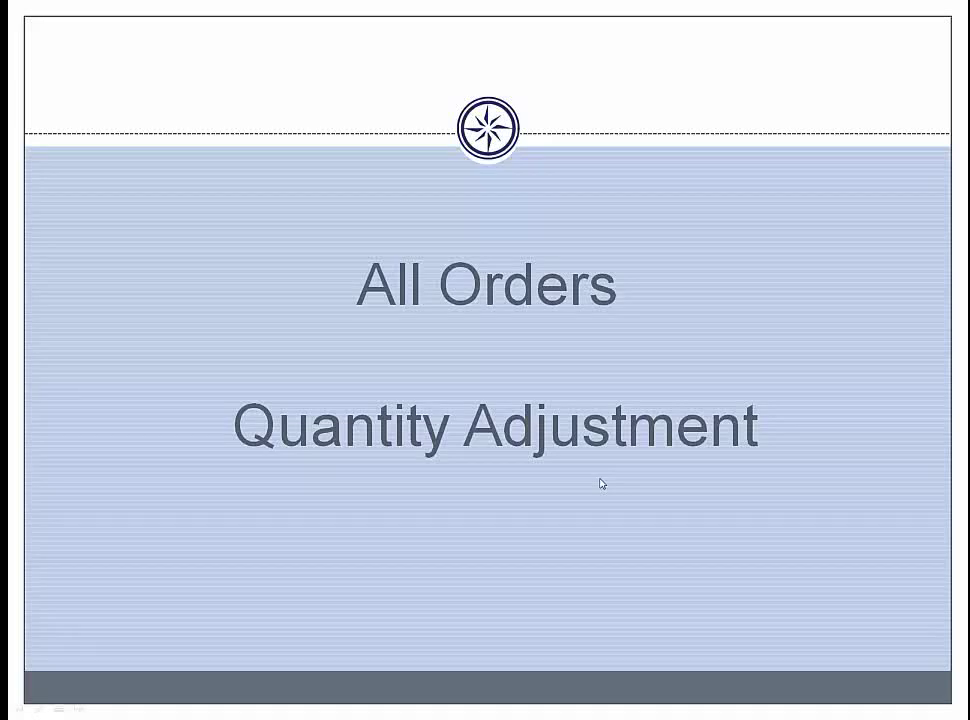
# - Advance from the title slide to the 'Creating a Quantity Adjustment' outline slide
pyautogui.click(601, 483)
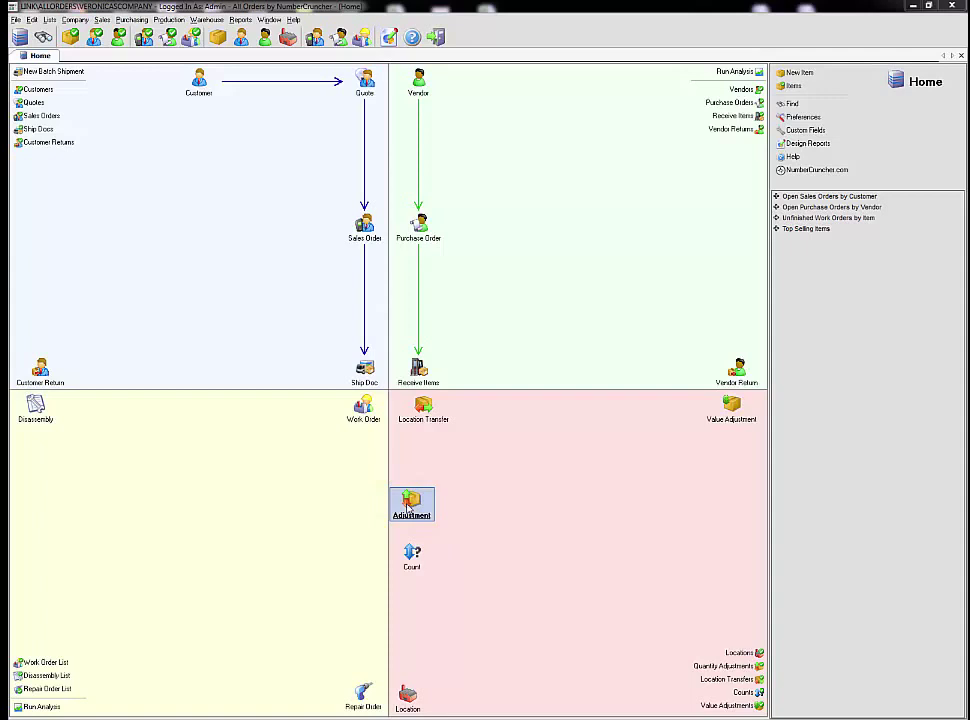
# - Choose Warehouse > New Qty. Adjustment to get a blank Adjust Inventory form
pyautogui.click(207, 20)
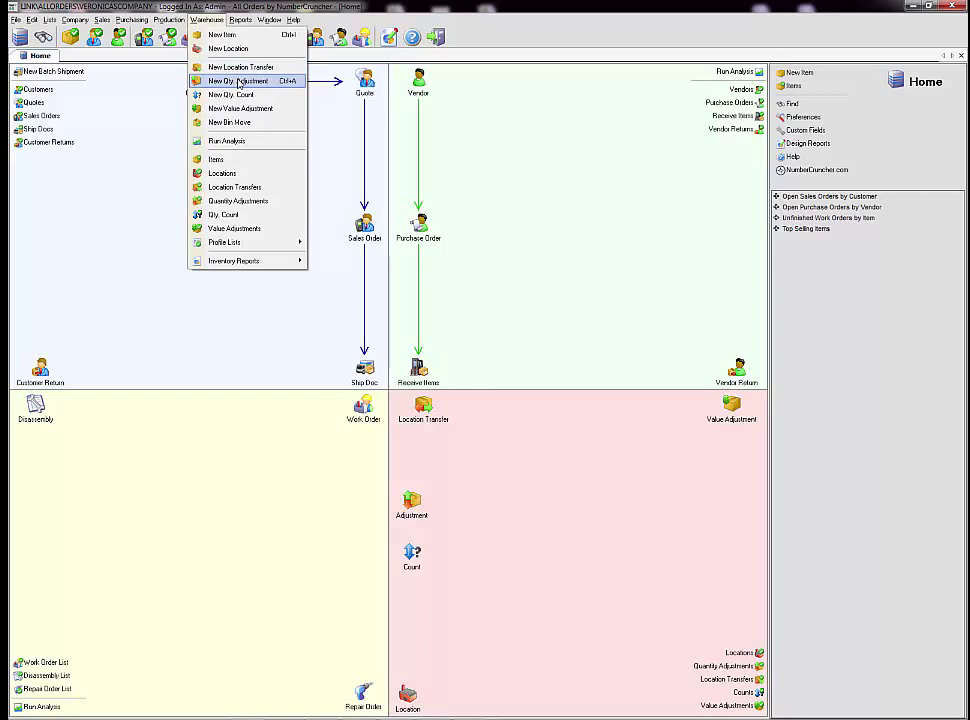
pyautogui.click(271, 91)
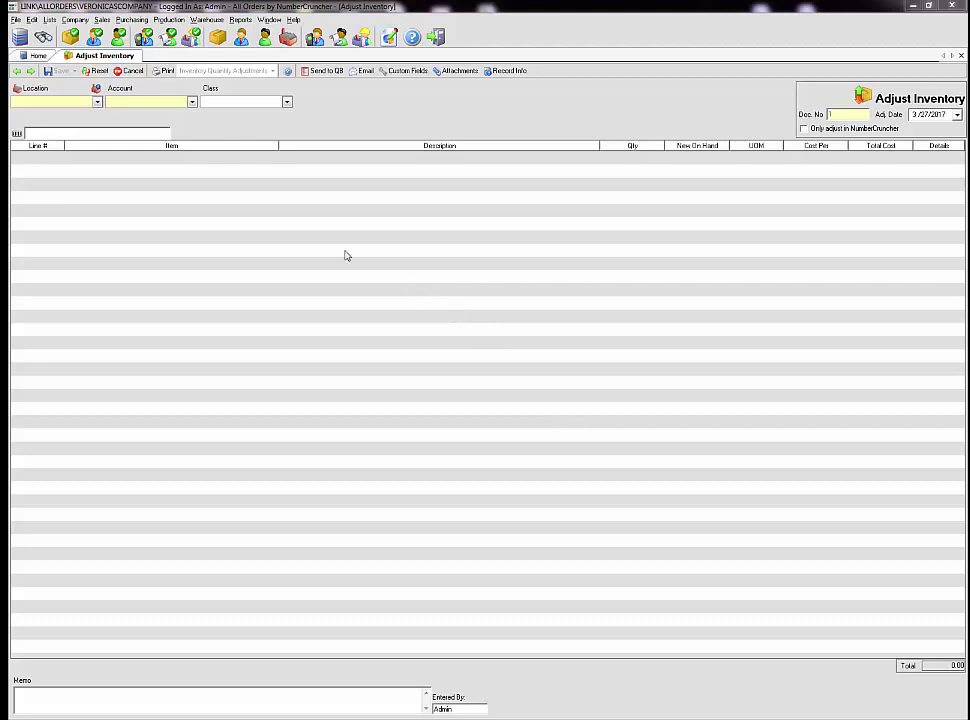
# - Set the adjustment's Location to Warehouse and its Account to Opening Balance Equity
pyautogui.click(98, 102)
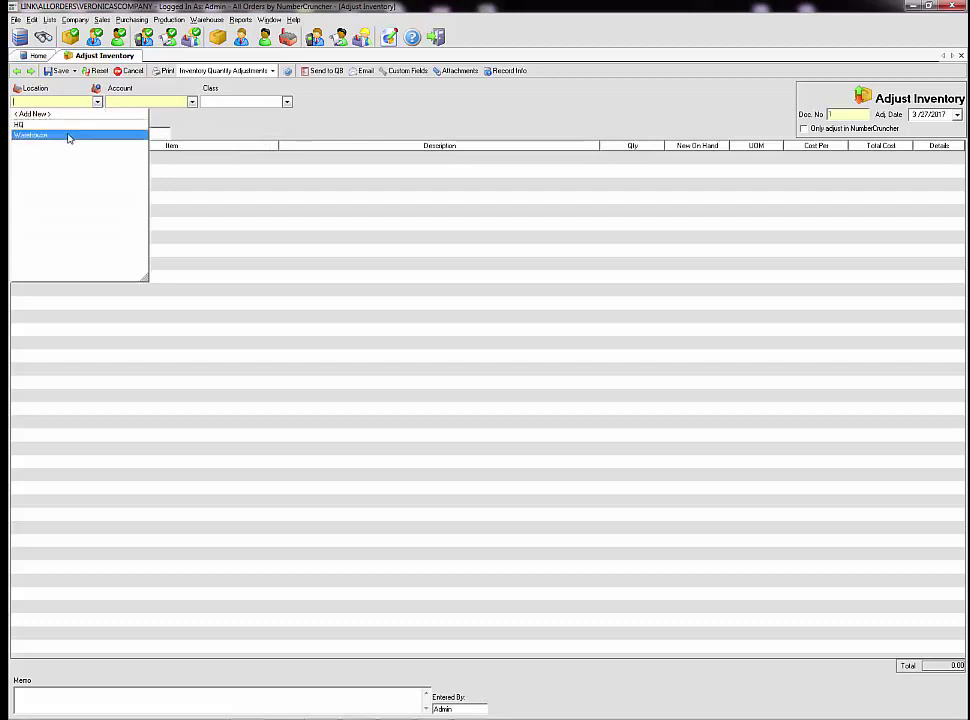
pyautogui.click(69, 136)
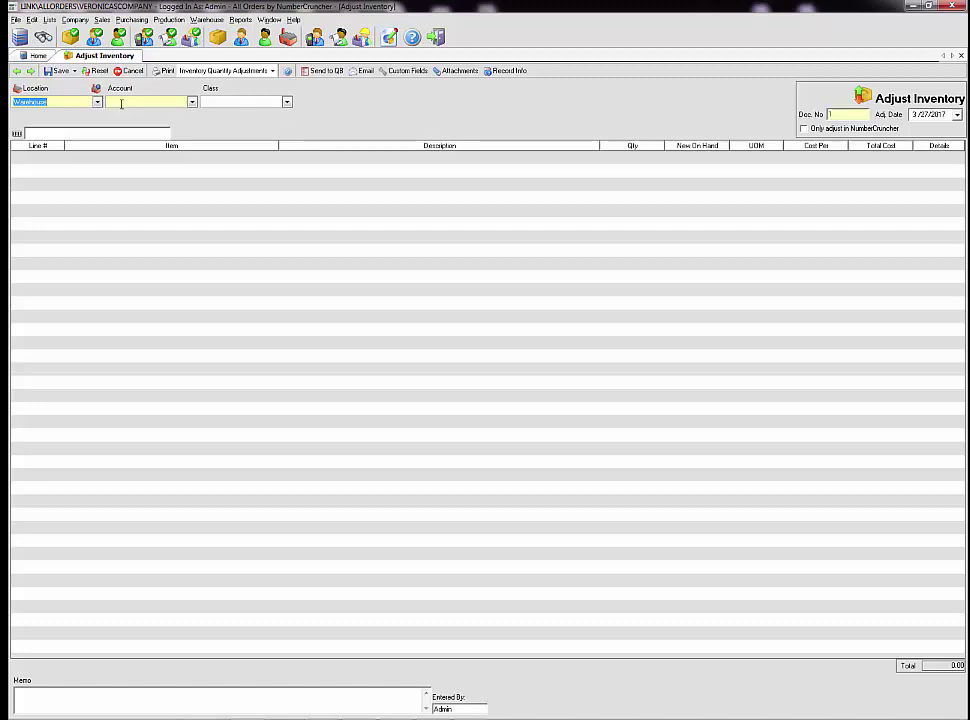
pyautogui.click(121, 103)
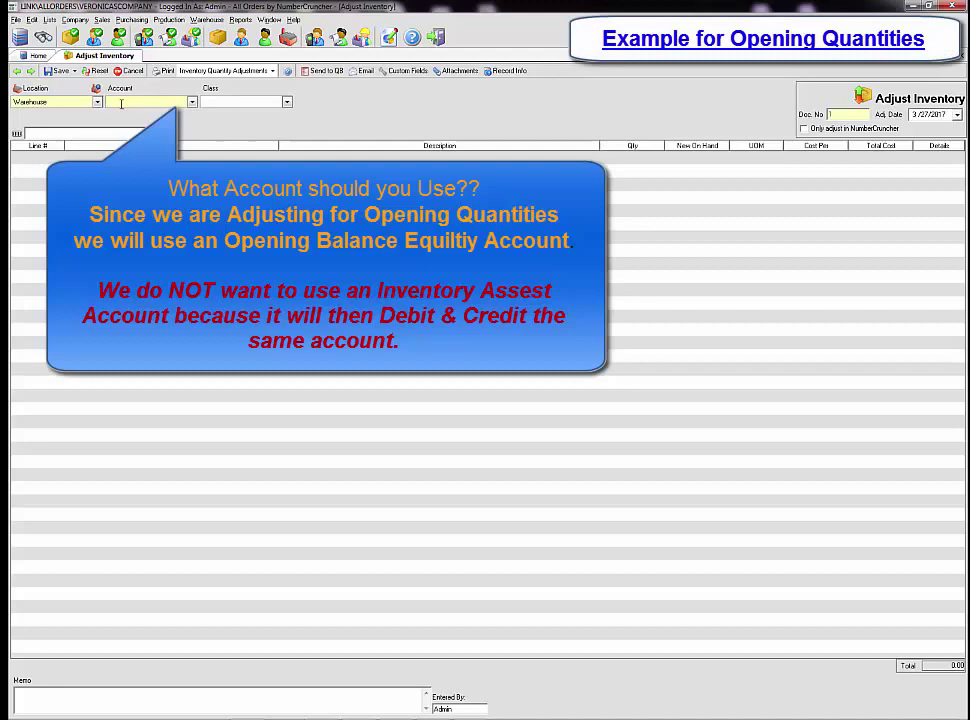
pyautogui.write('o')
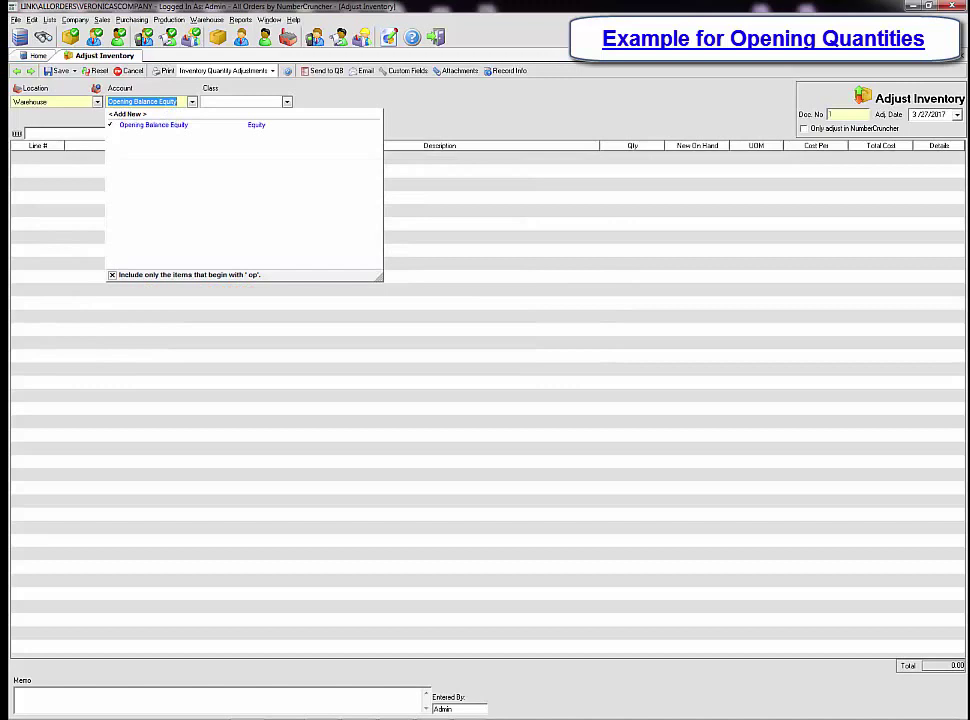
pyautogui.click(264, 103)
pyautogui.click(245, 218)
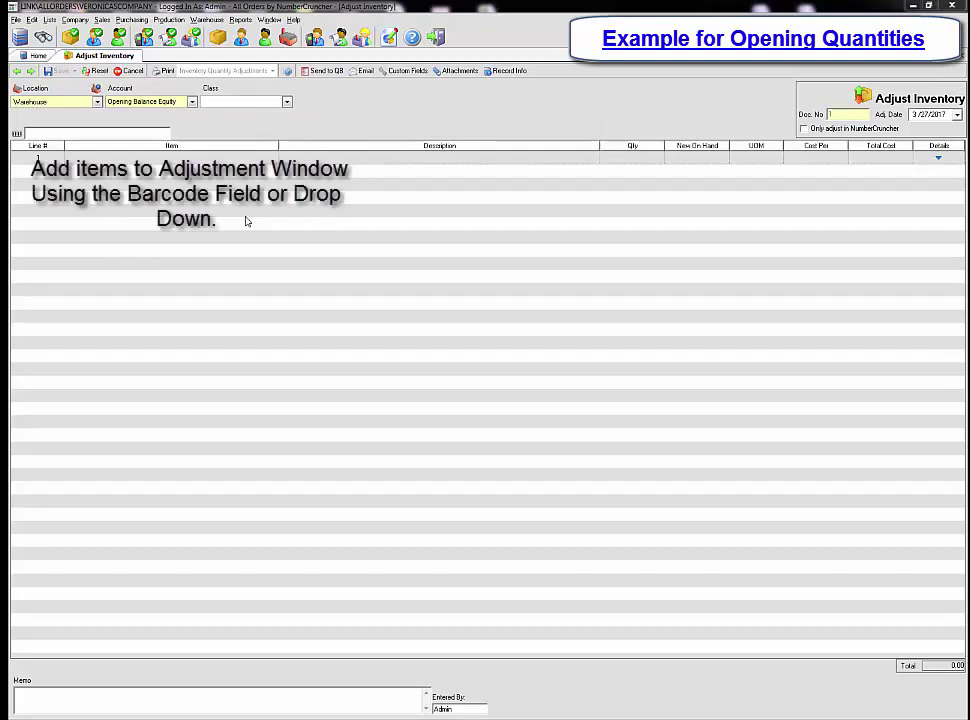
# - Fill adjustment lines 1–4 with items A01, A02, A03 and B01
pyautogui.click(113, 135)
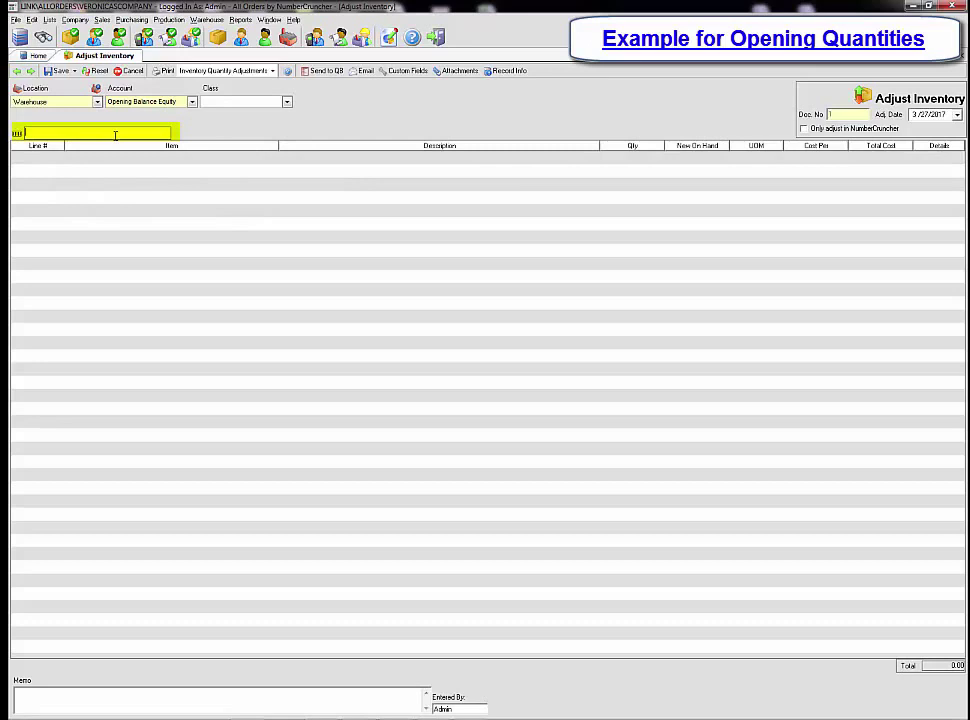
pyautogui.click(125, 159)
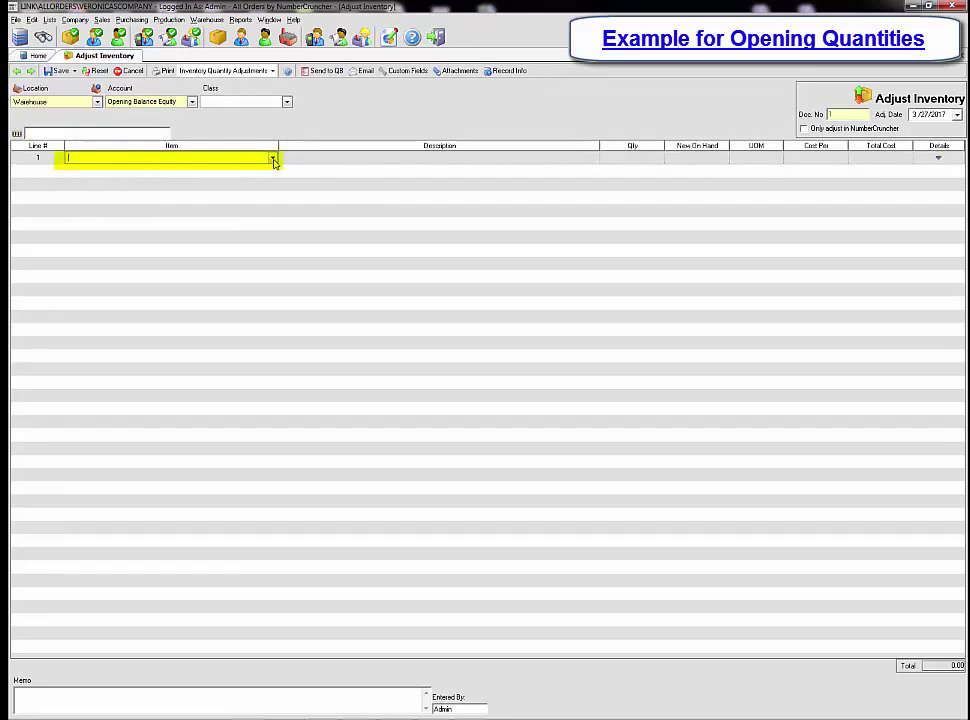
pyautogui.click(273, 159)
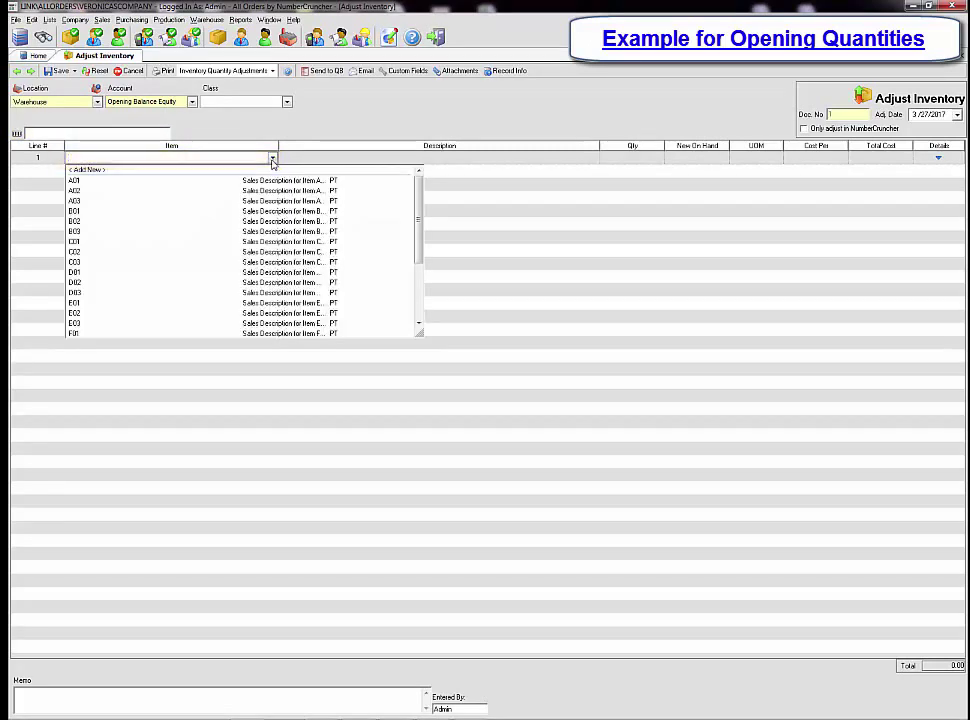
pyautogui.click(277, 183)
pyautogui.write('a02')
pyautogui.press('Tab')
pyautogui.press('Down')
pyautogui.write('a03')
pyautogui.press('Tab')
pyautogui.press('Down')
pyautogui.write('b0')
pyautogui.press('Tab')
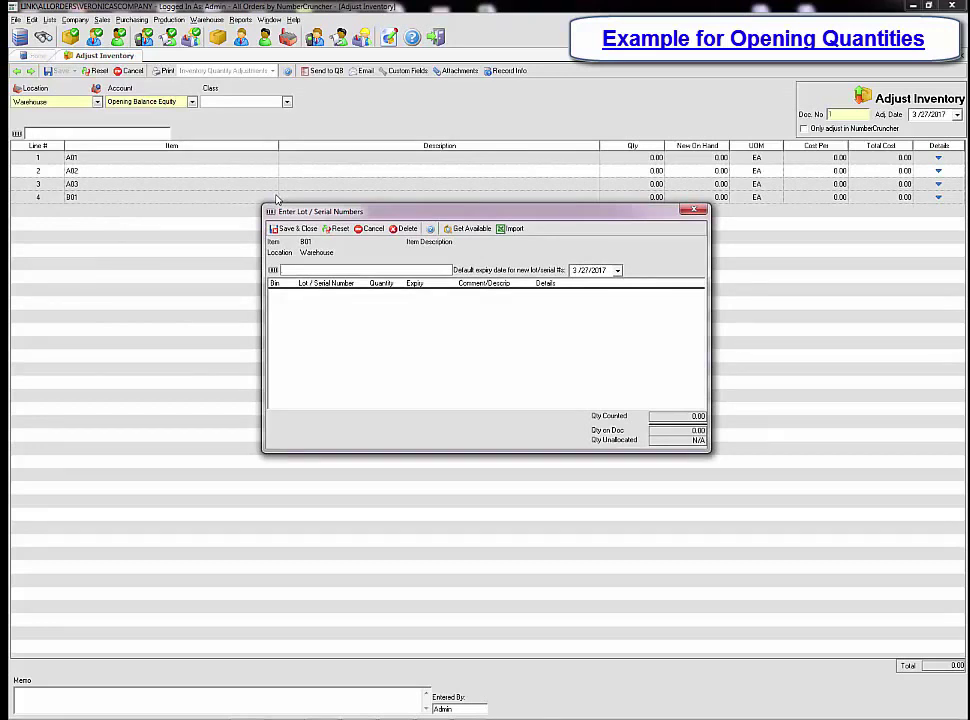
# - For B01, enter lot 12345 in bin a-1 with a quantity of 10
pyautogui.click(303, 300)
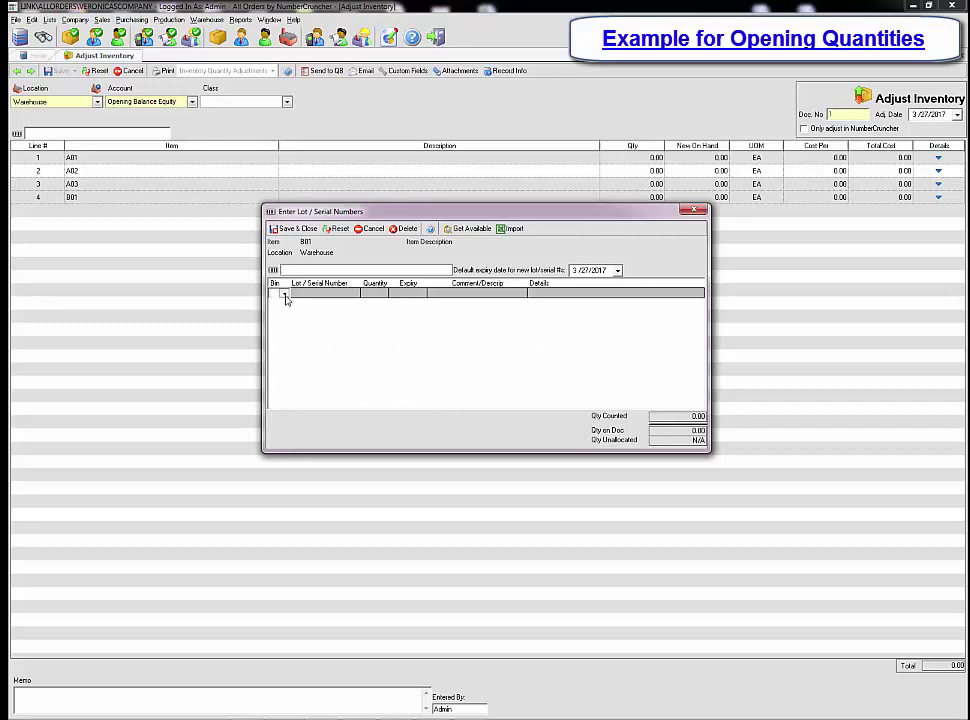
pyautogui.click(284, 294)
pyautogui.click(280, 303)
pyautogui.click(297, 292)
pyautogui.write('12345')
pyautogui.click(368, 292)
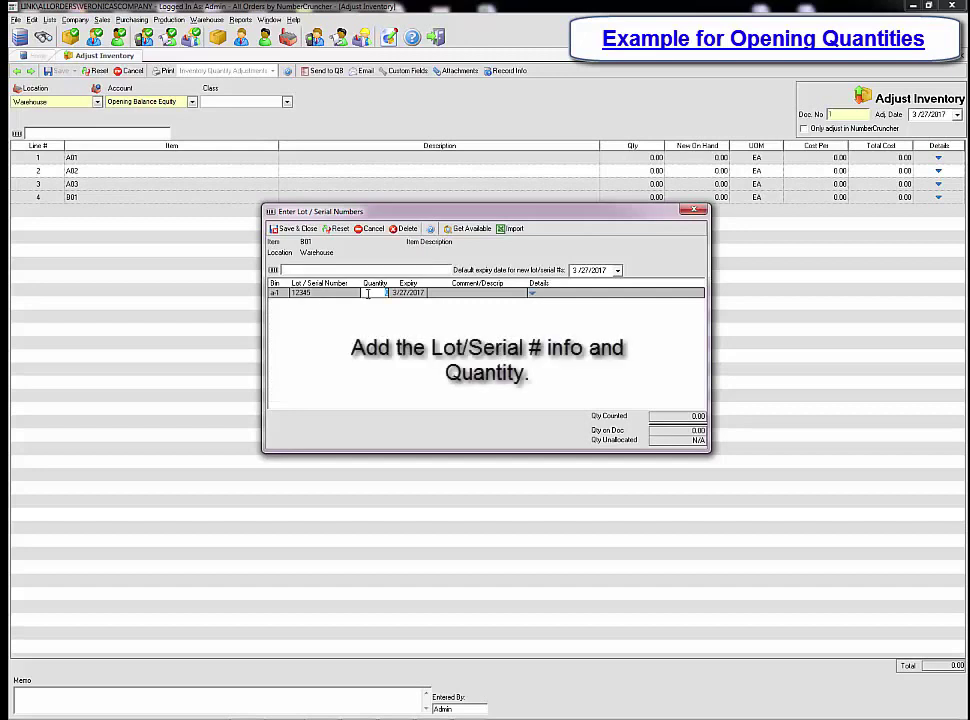
pyautogui.write('10')
pyautogui.click(427, 292)
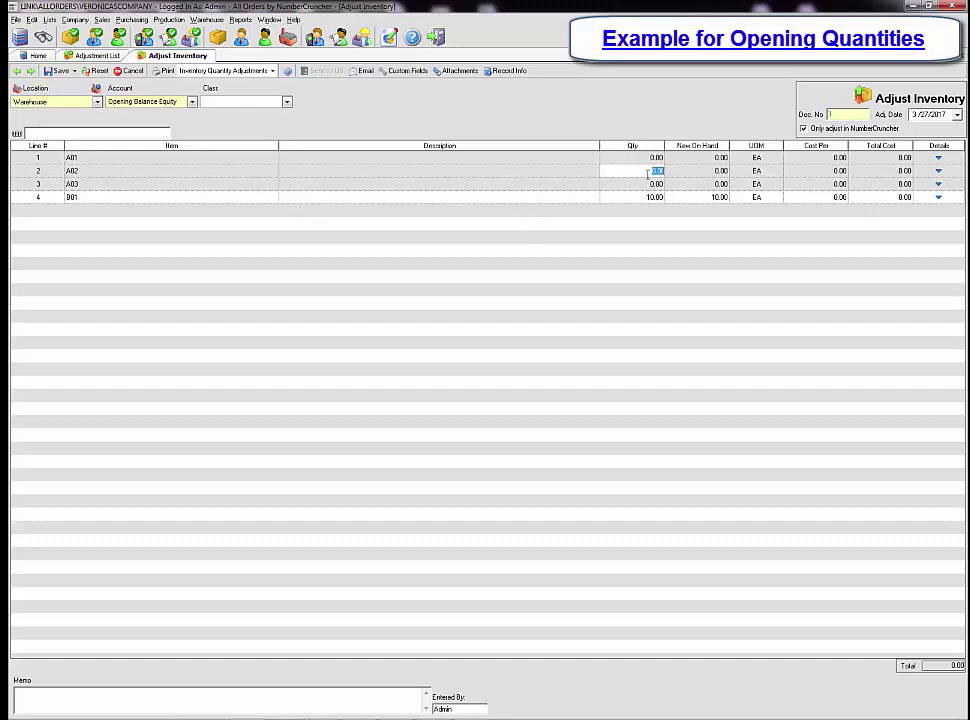
# - Enter quantity 5 for A02 and 2 for A03, then show the Save options
pyautogui.write('5')
pyautogui.click(655, 184)
pyautogui.write('2')
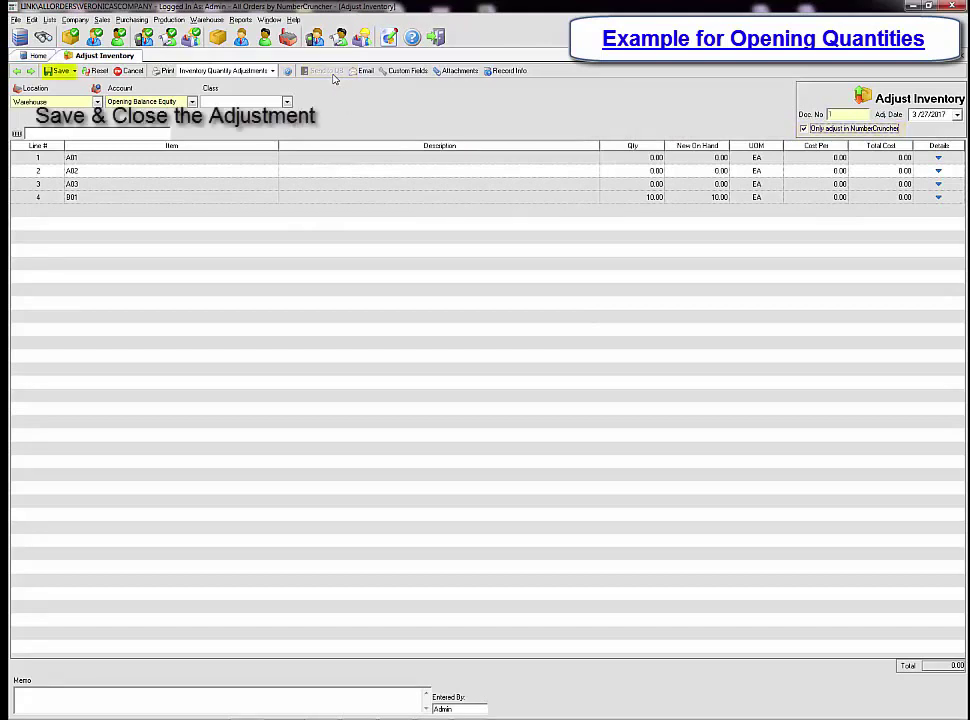
pyautogui.click(73, 71)
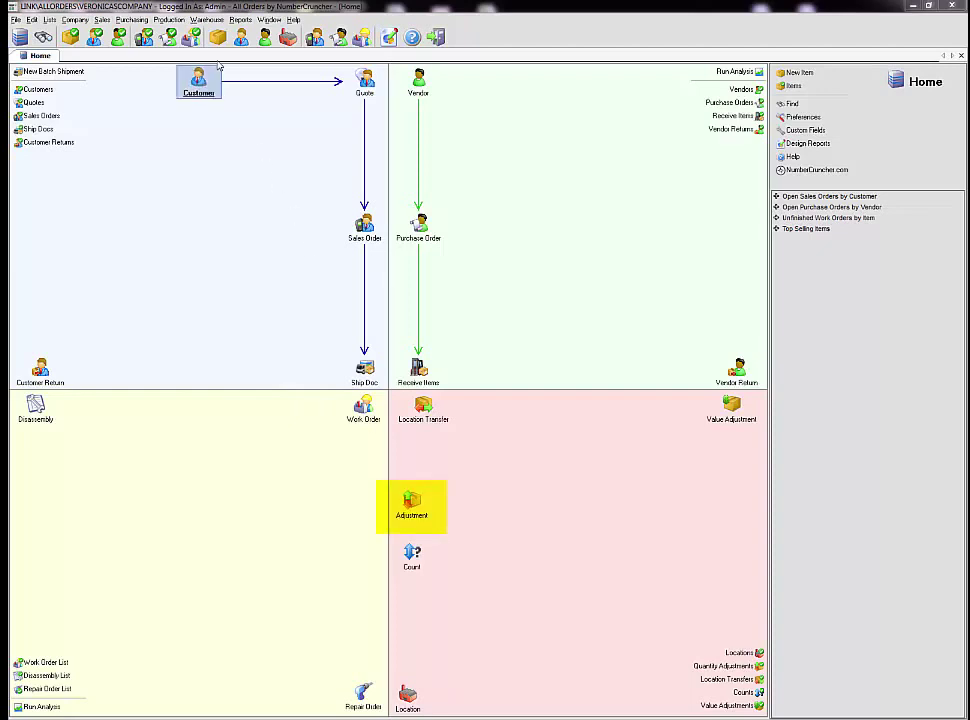
# - Start another Warehouse > New Qty. Adjustment with Location set to Warehouse
pyautogui.click(207, 20)
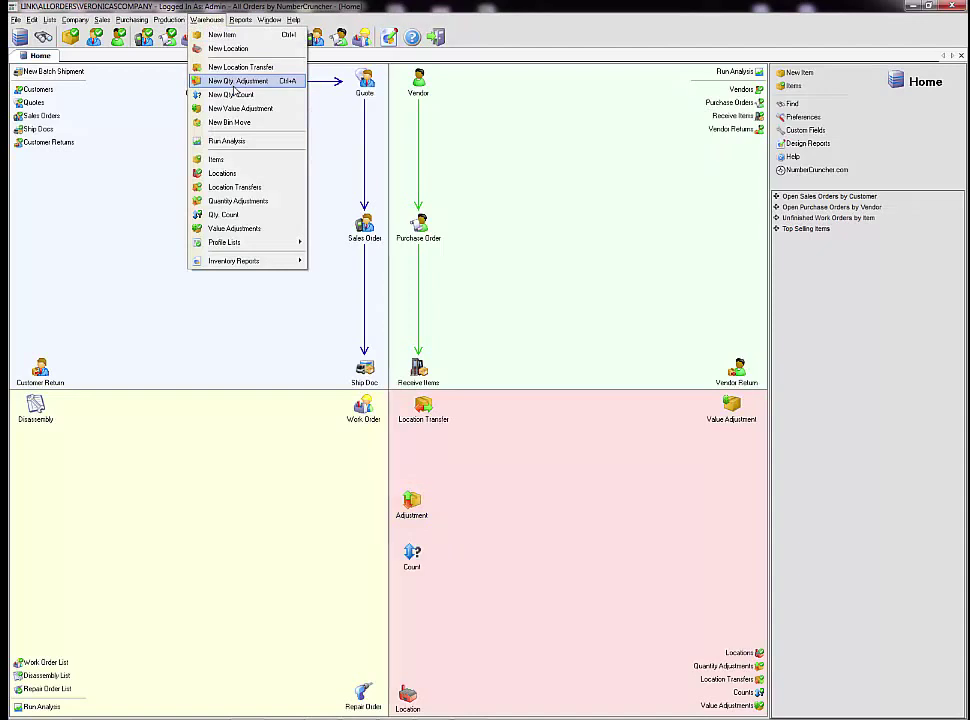
pyautogui.click(237, 81)
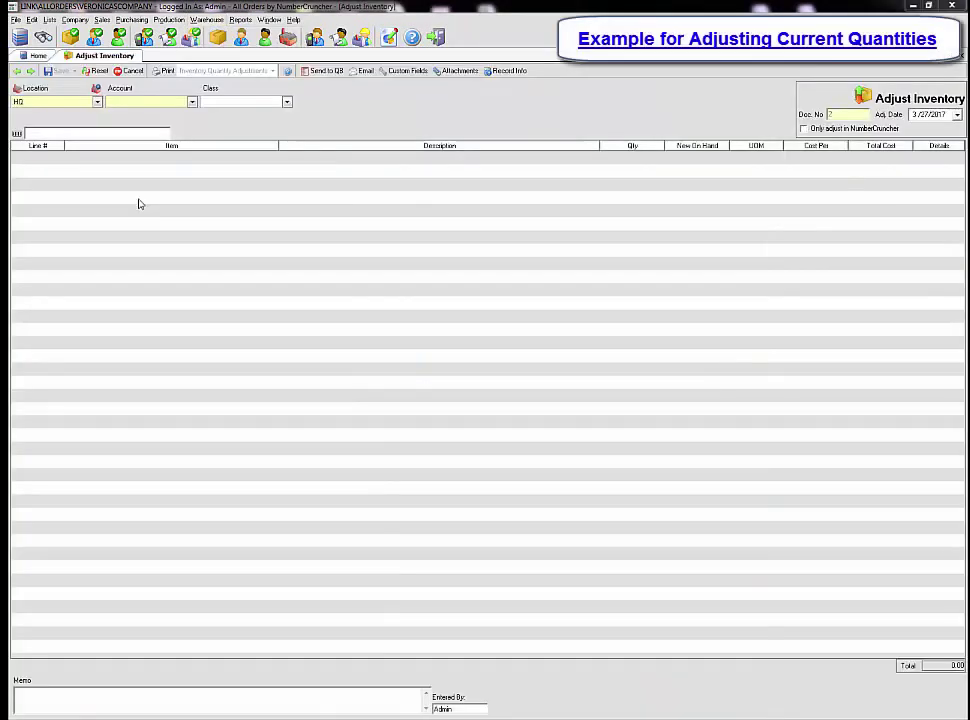
pyautogui.click(97, 102)
pyautogui.click(74, 136)
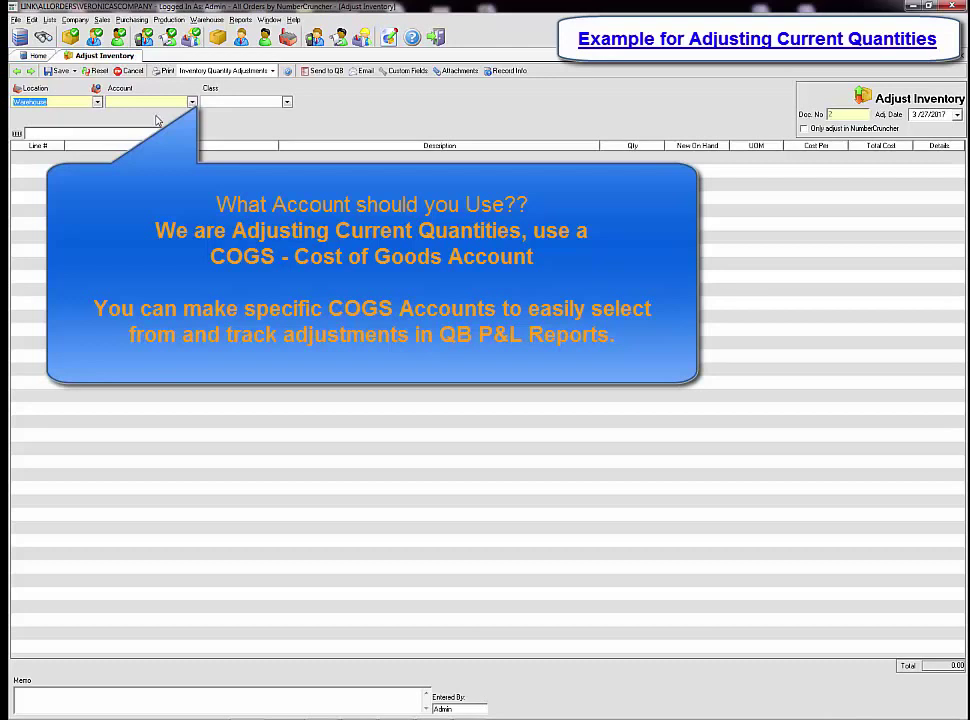
# - Charge the adjustment to Cost of Goods Sold:Shrink and begin line 1
pyautogui.click(158, 104)
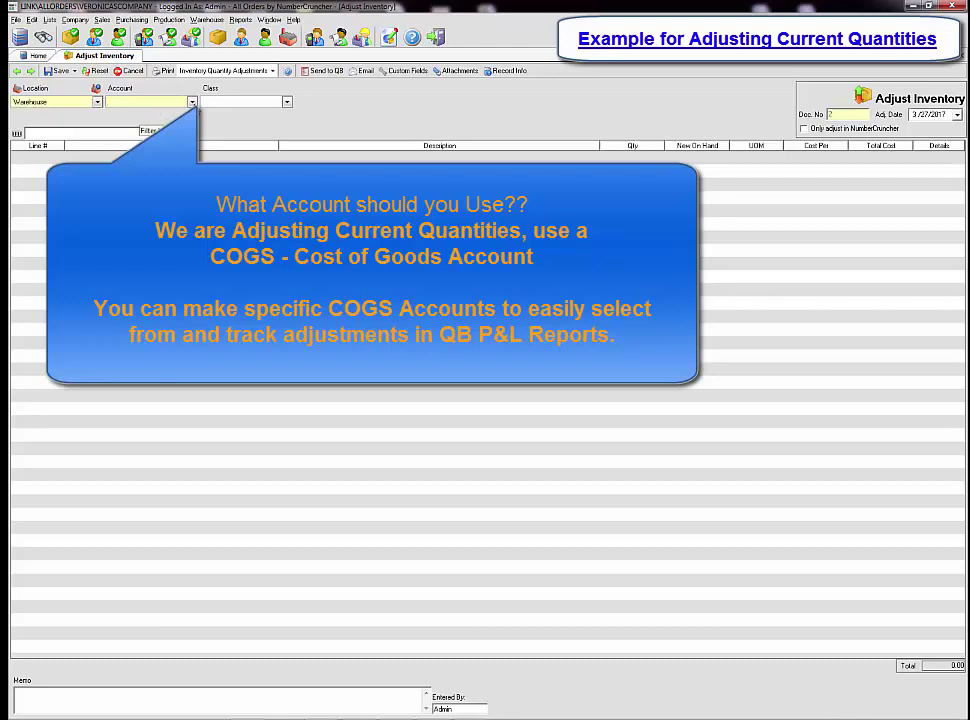
pyautogui.click(192, 102)
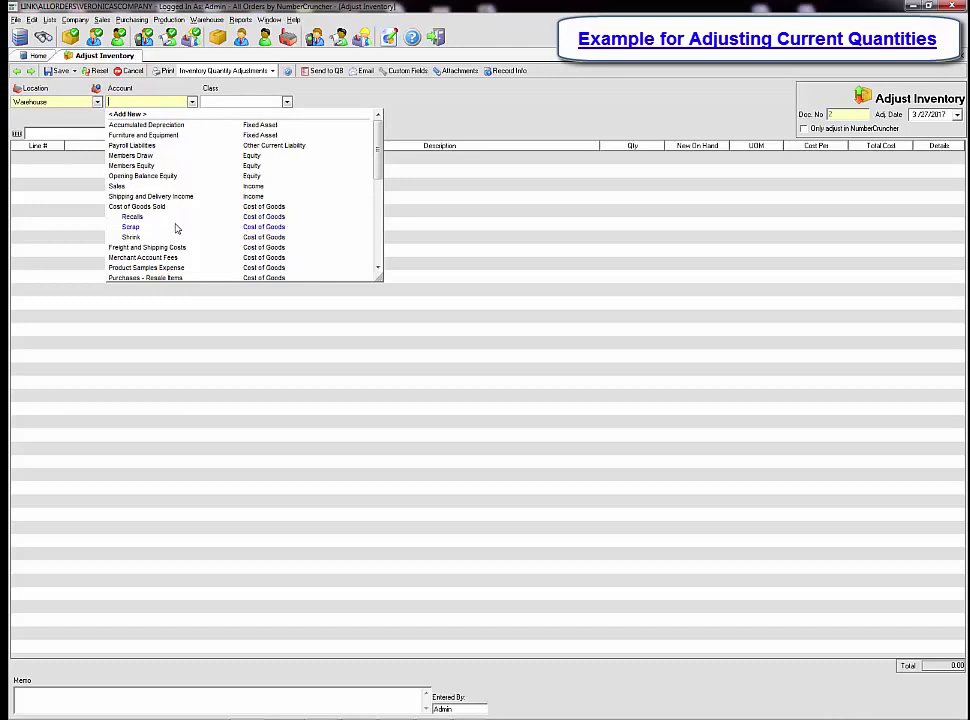
pyautogui.click(176, 237)
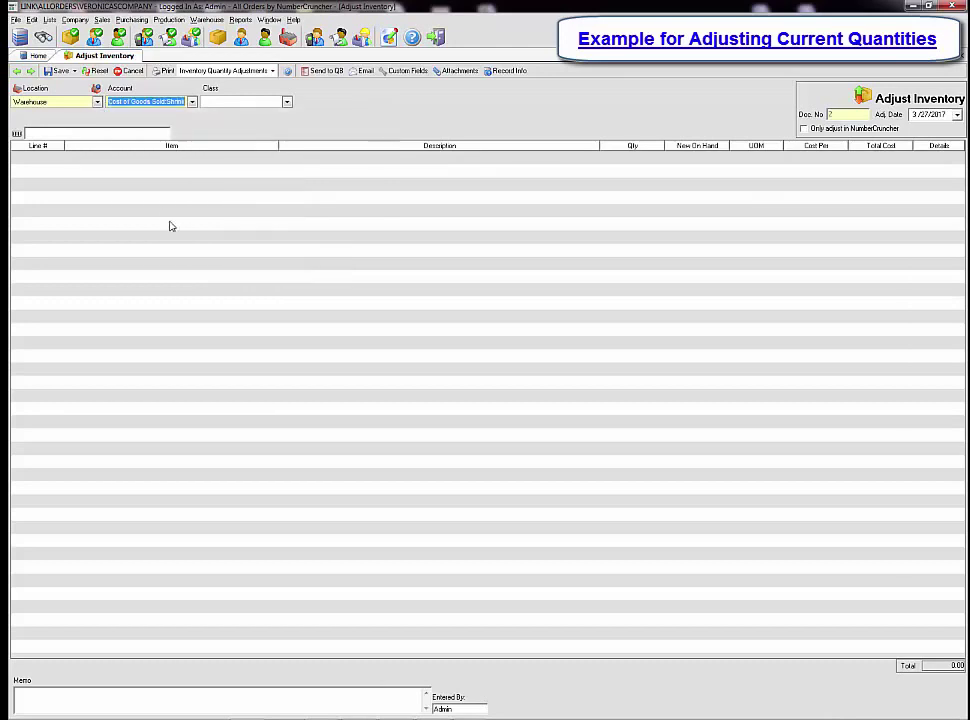
pyautogui.click(142, 134)
pyautogui.click(150, 157)
# - Add items A02, B02 and C02 as adjustment lines 1–3
pyautogui.click(272, 158)
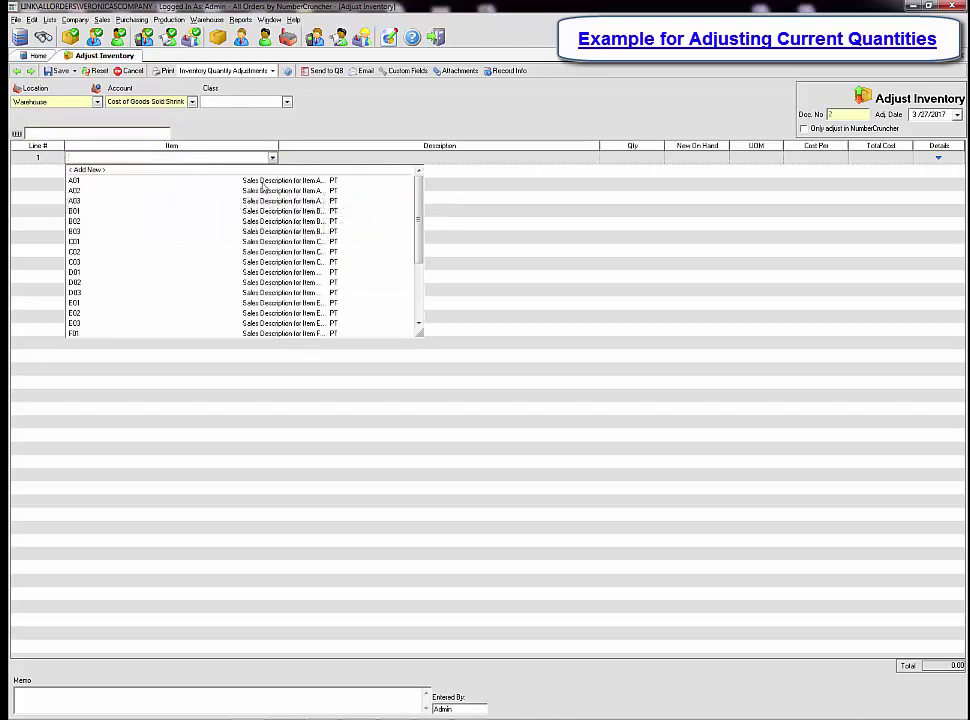
pyautogui.click(264, 191)
pyautogui.click(158, 130)
pyautogui.write('b02')
pyautogui.press('Return')
pyautogui.write('c02')
pyautogui.press('Return')
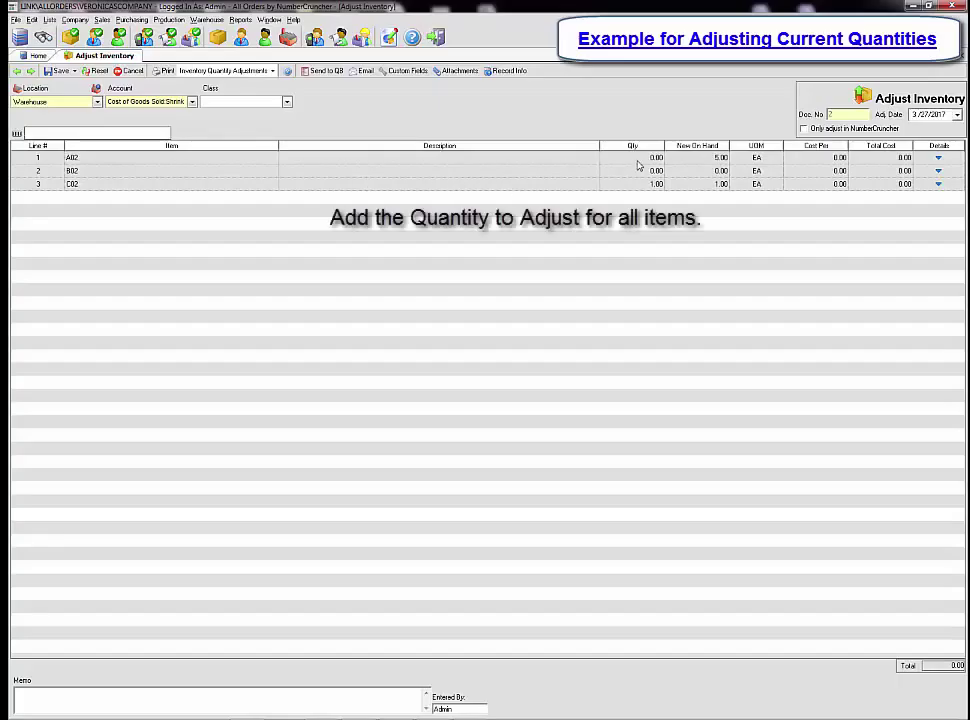
# - Set the quantities to -2 for A02, 1 for B02 and 5 for C02
pyautogui.click(637, 158)
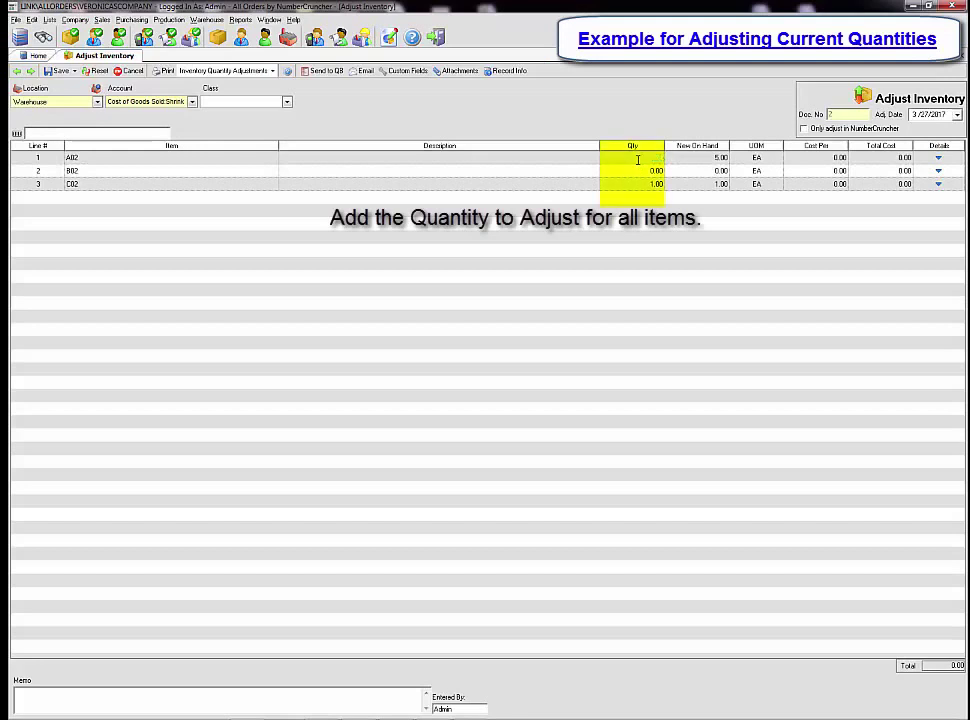
pyautogui.write('-2')
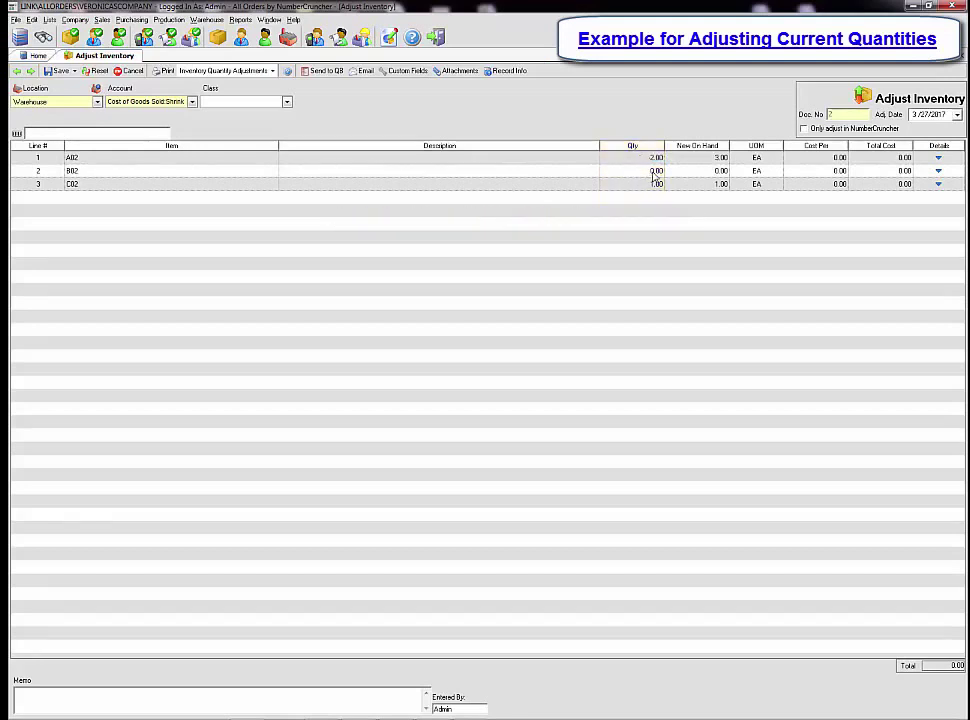
pyautogui.click(653, 172)
pyautogui.press('Tab')
pyautogui.click(656, 184)
pyautogui.write('5')
pyautogui.press('Tab')
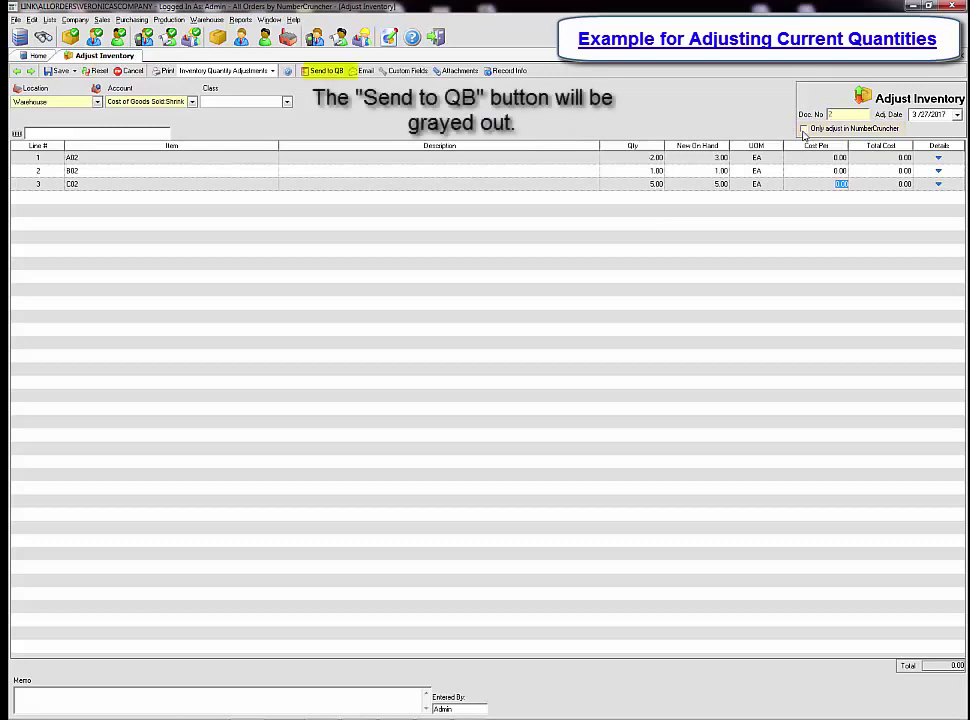
# - Toggle 'Only adjust in NumberCruncher' on and back off, then save the adjustment
pyautogui.click(803, 130)
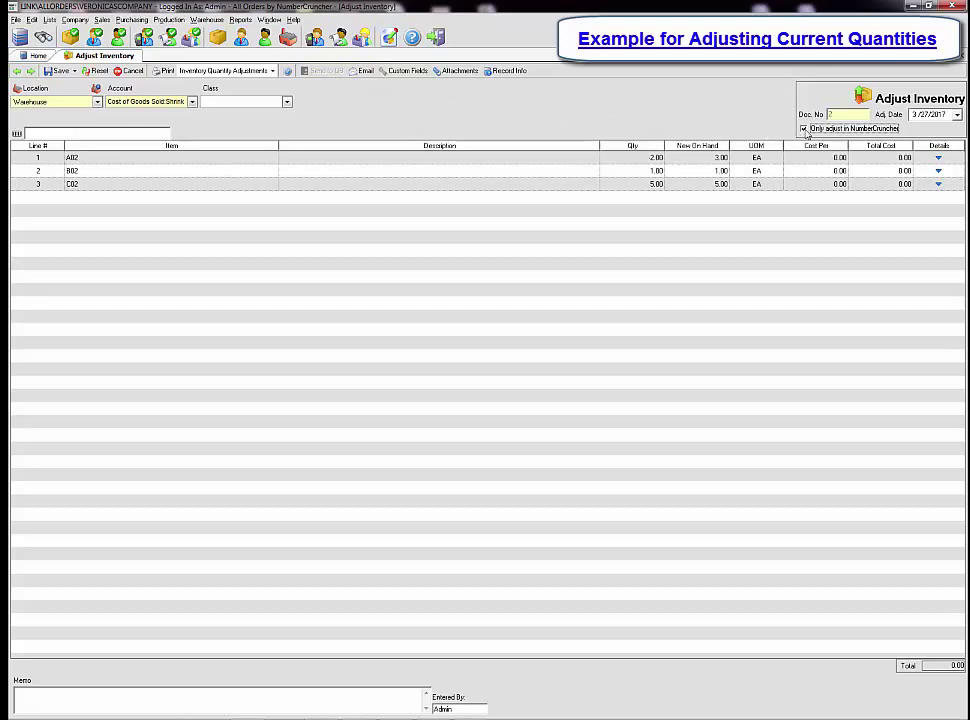
pyautogui.click(803, 128)
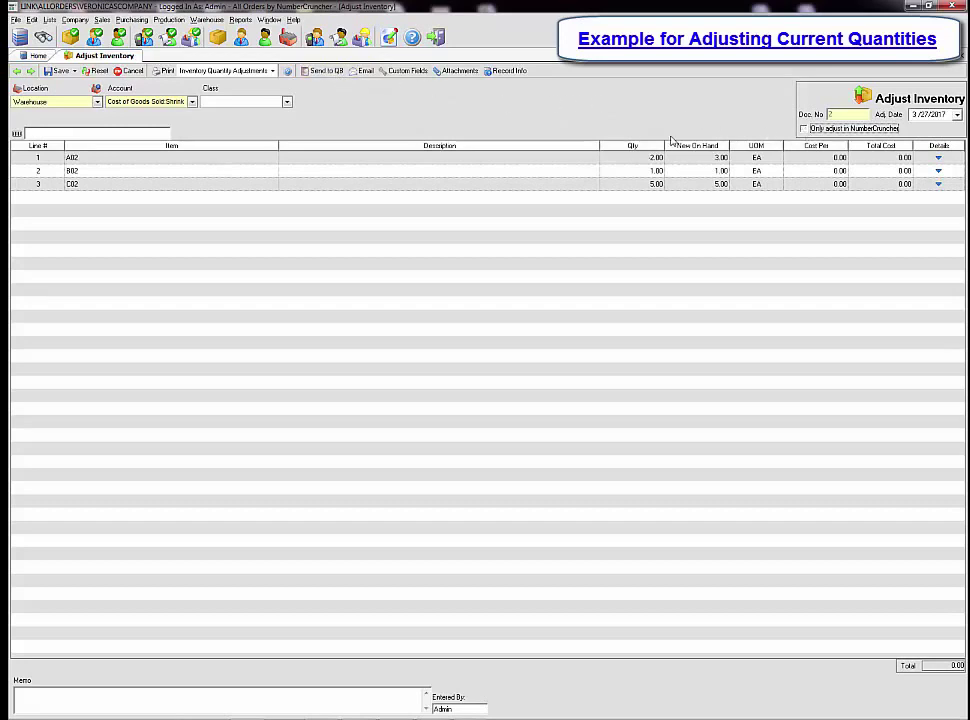
pyautogui.click(74, 71)
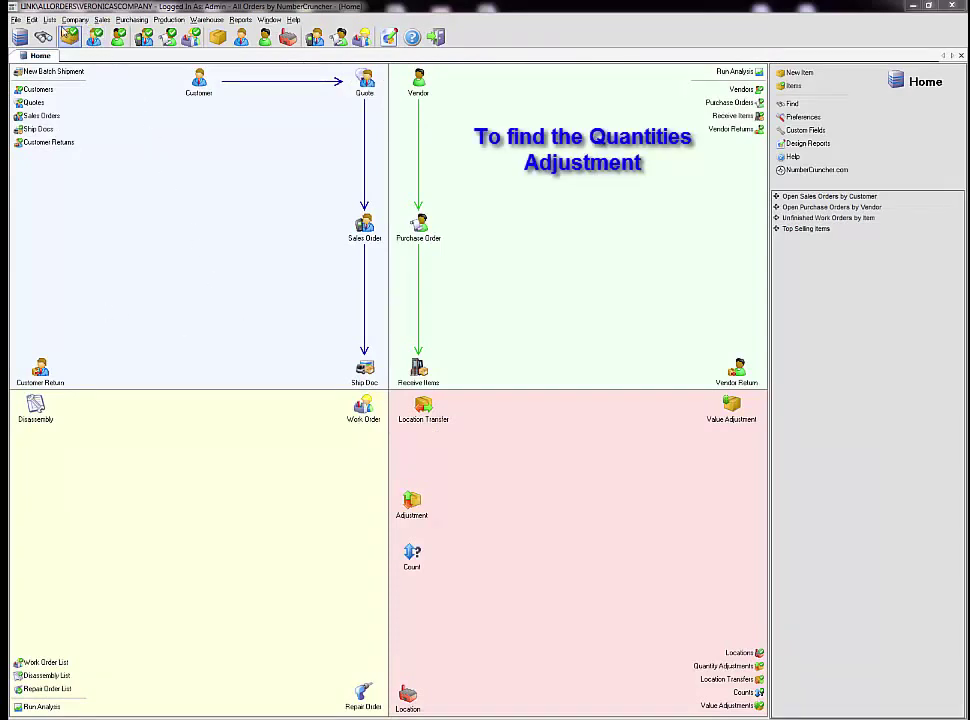
# - Open the Lists menu to find the Quantity Adjustments entry
pyautogui.click(49, 20)
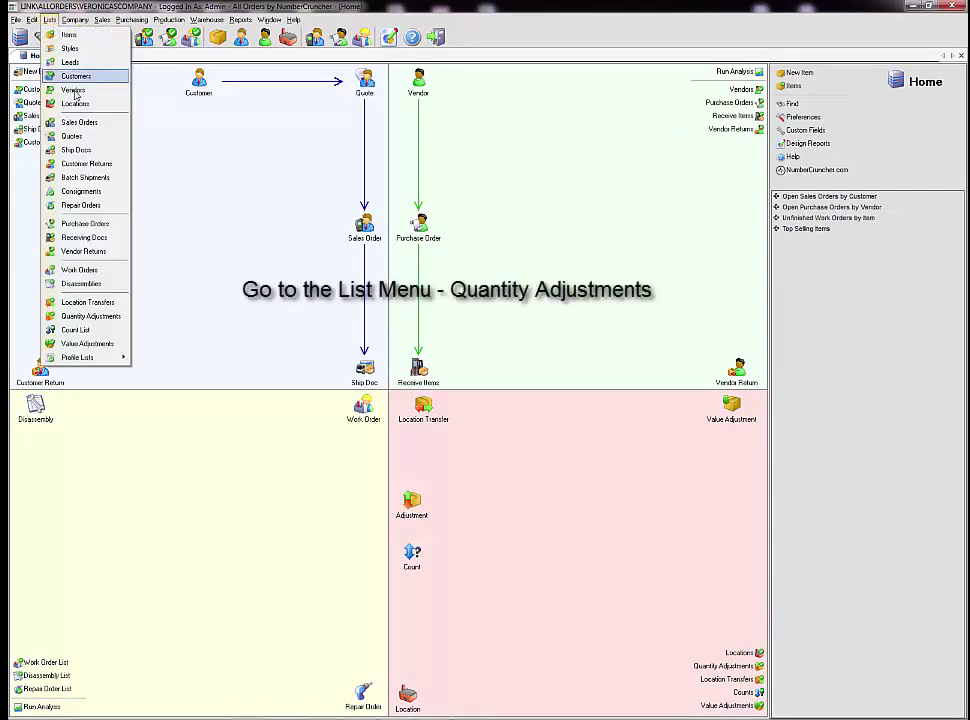